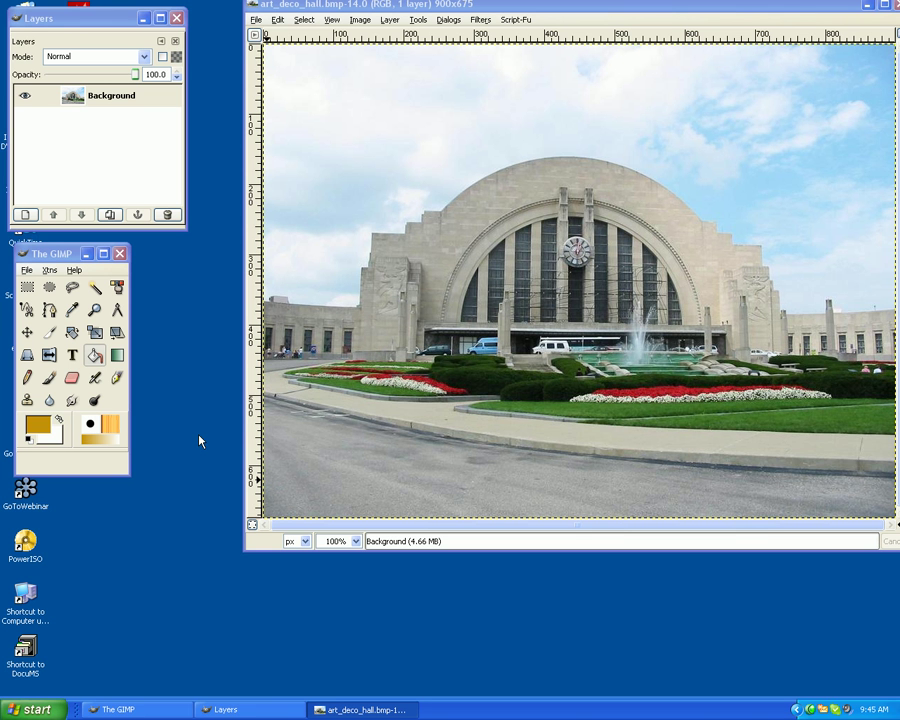
Switch the art deco hall photo to Grayscale mode under Image > Mode.
left_click_drag(531, 6, 480, 30)
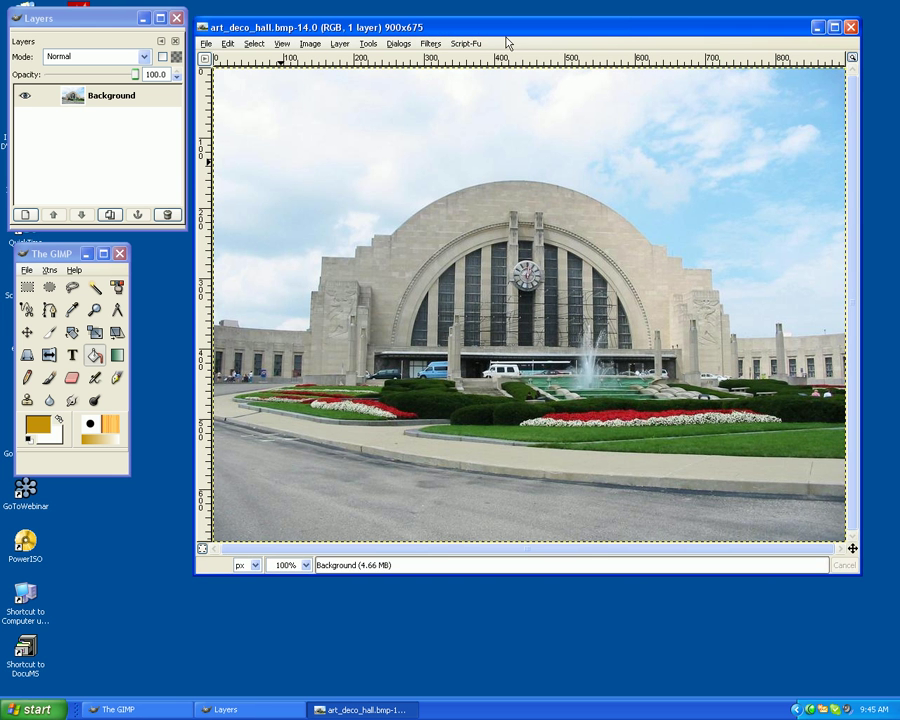
left_click_drag(600, 31, 614, 43)
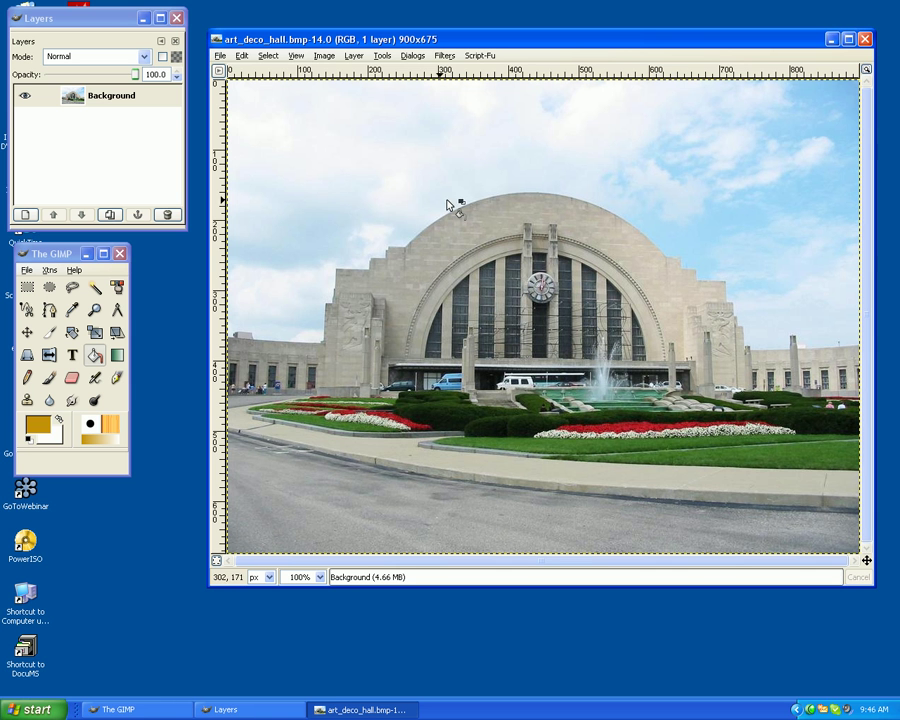
left_click(324, 56)
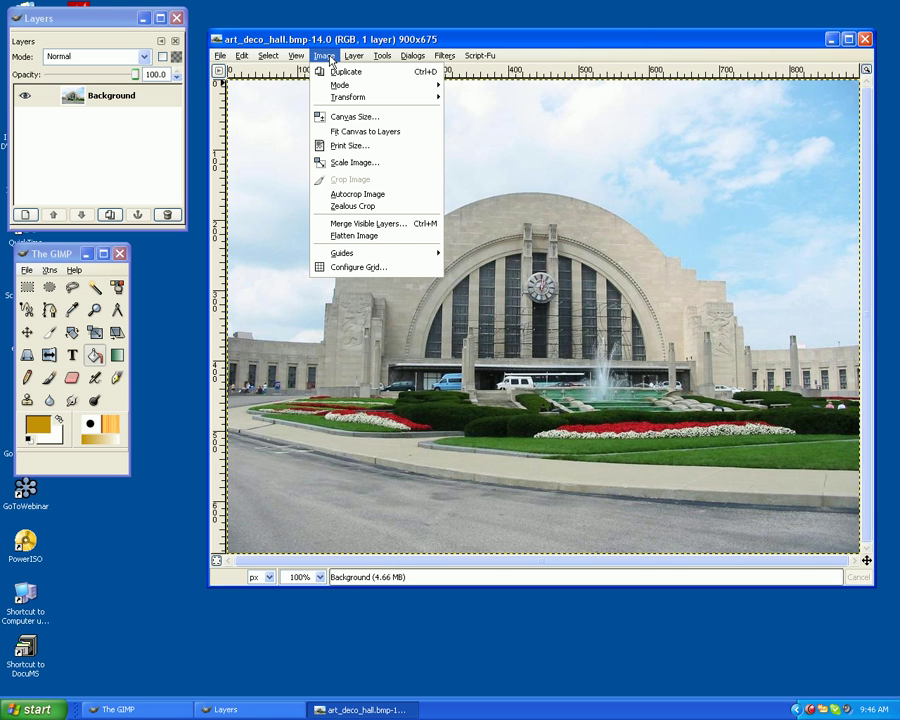
mouse_move(340, 84)
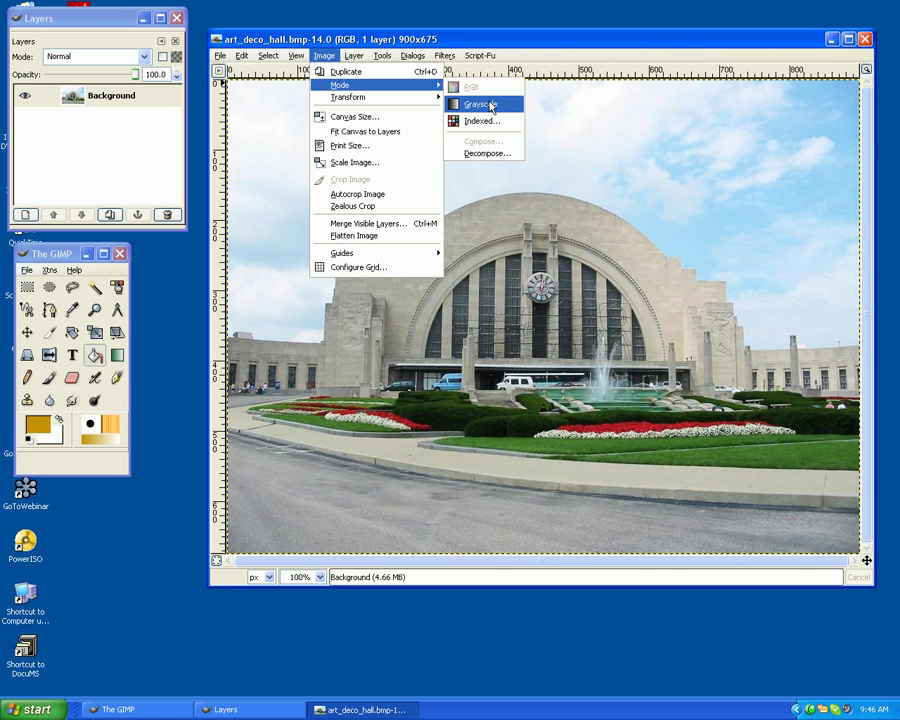
left_click(478, 103)
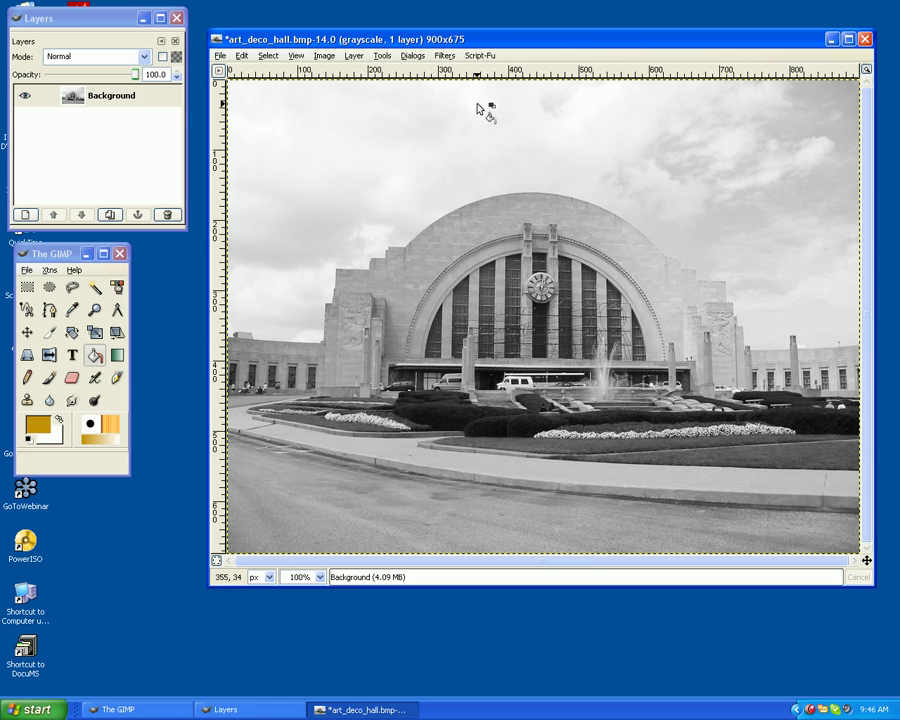
left_click(384, 56)
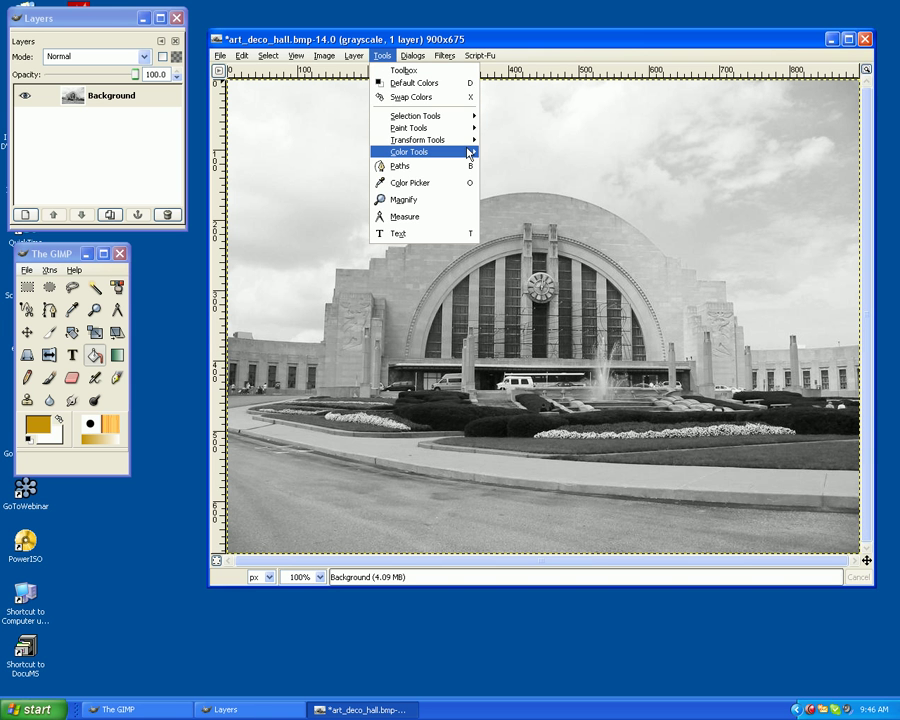
Apply Brightness-Contrast with brightness 24 and contrast 41 to the grayscale photo.
mouse_move(468, 152)
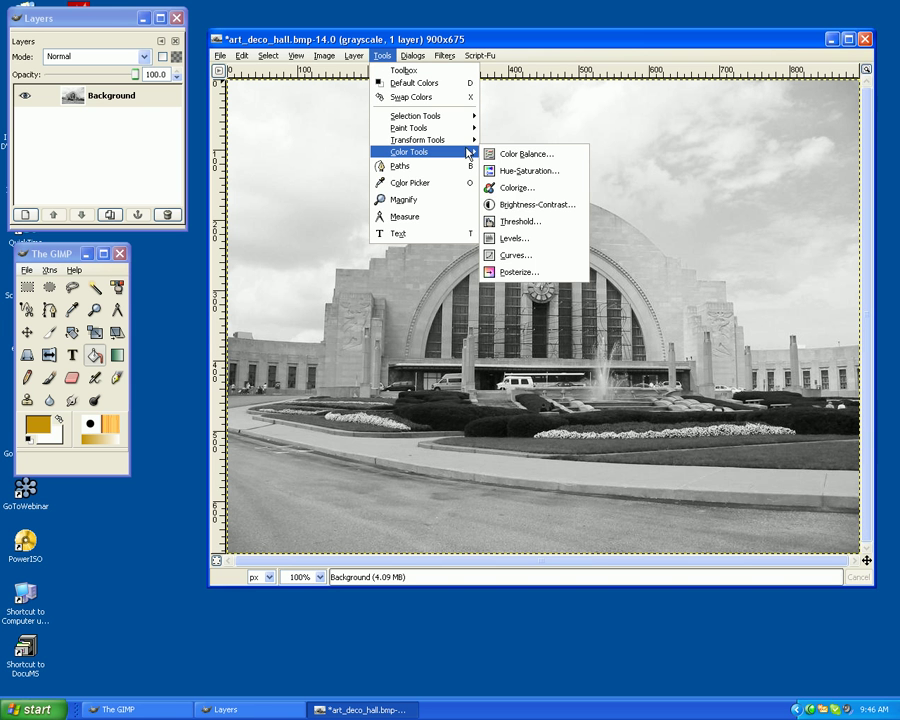
left_click(545, 205)
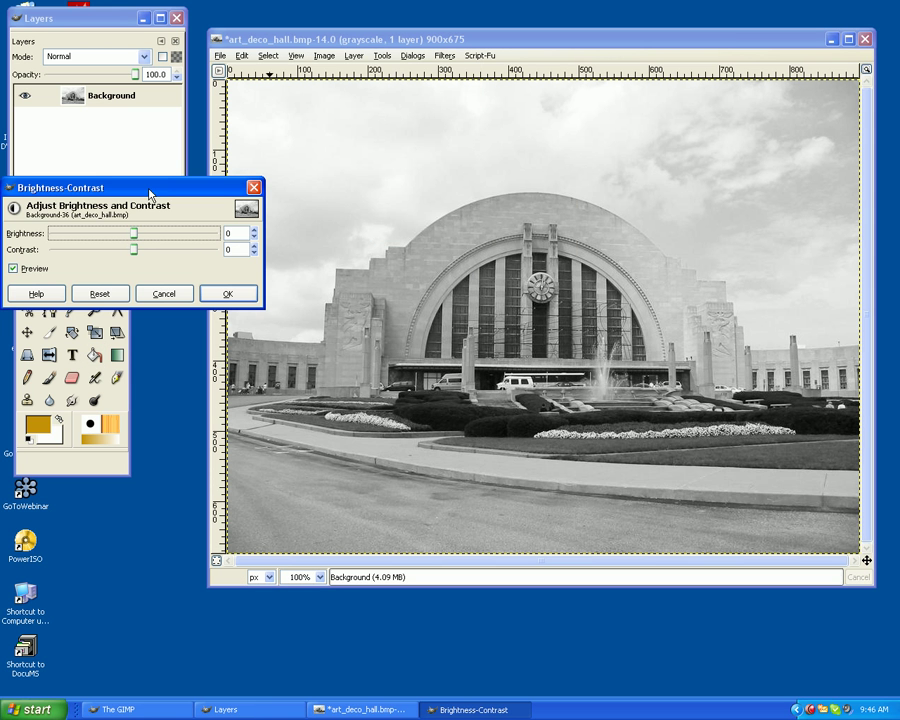
mouse_move(155, 237)
left_mouse_down()
mouse_move(142, 256)
mouse_move(165, 256)
mouse_move(151, 241)
left_mouse_up()
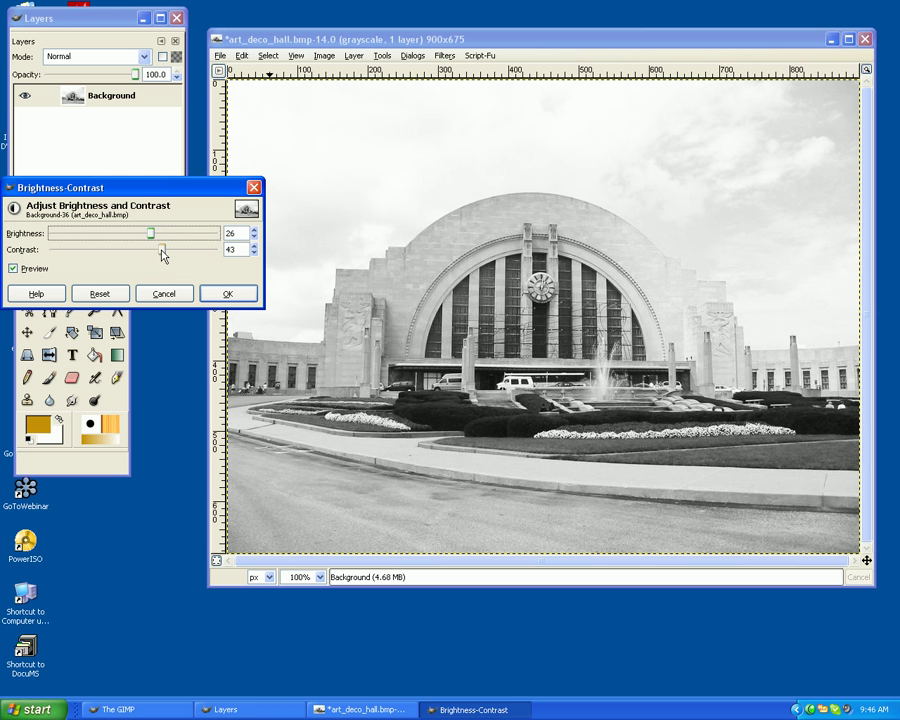
left_click_drag(162, 254, 149, 233)
left_click(229, 294)
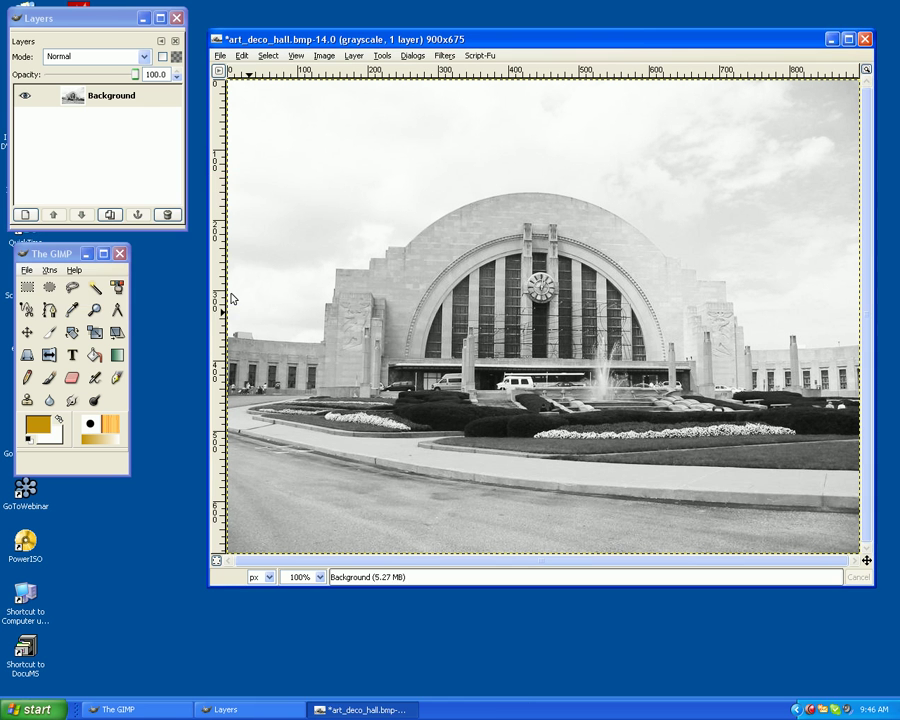
left_click(388, 57)
mouse_move(447, 154)
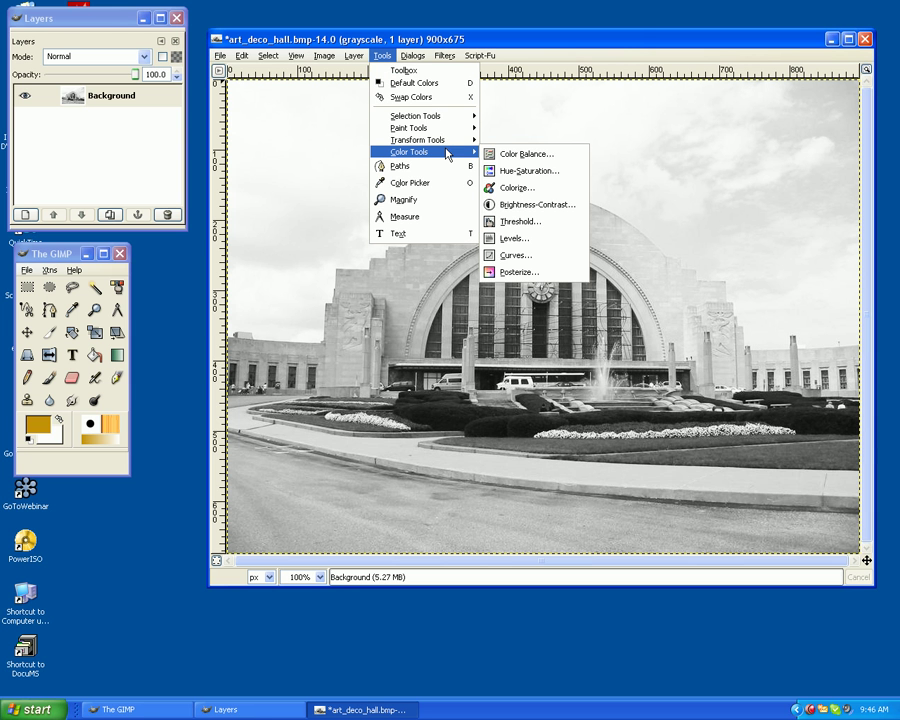
left_click(528, 171)
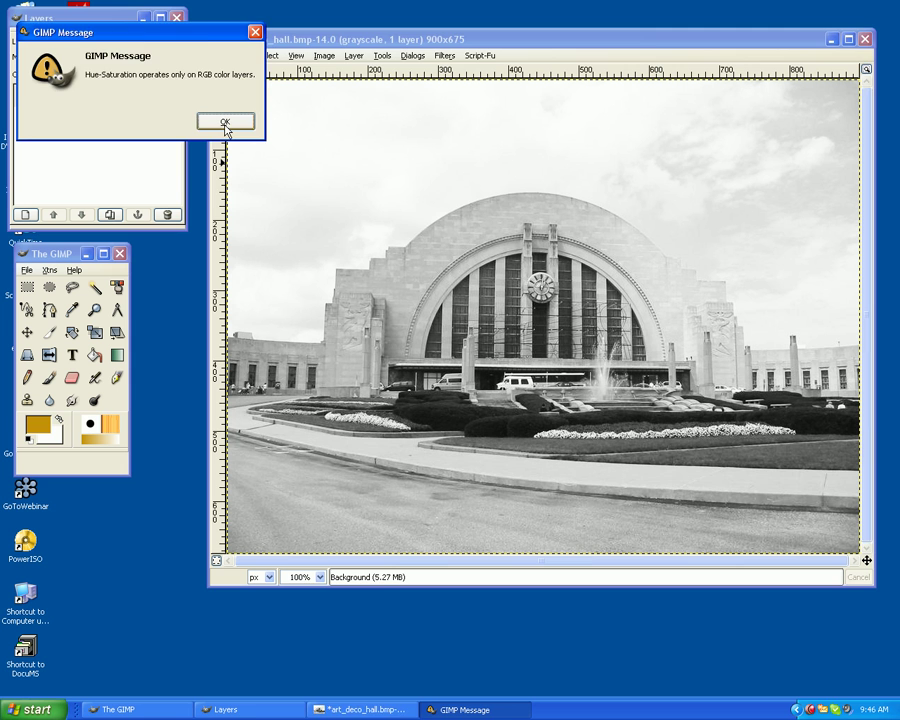
left_click(226, 122)
left_click(384, 57)
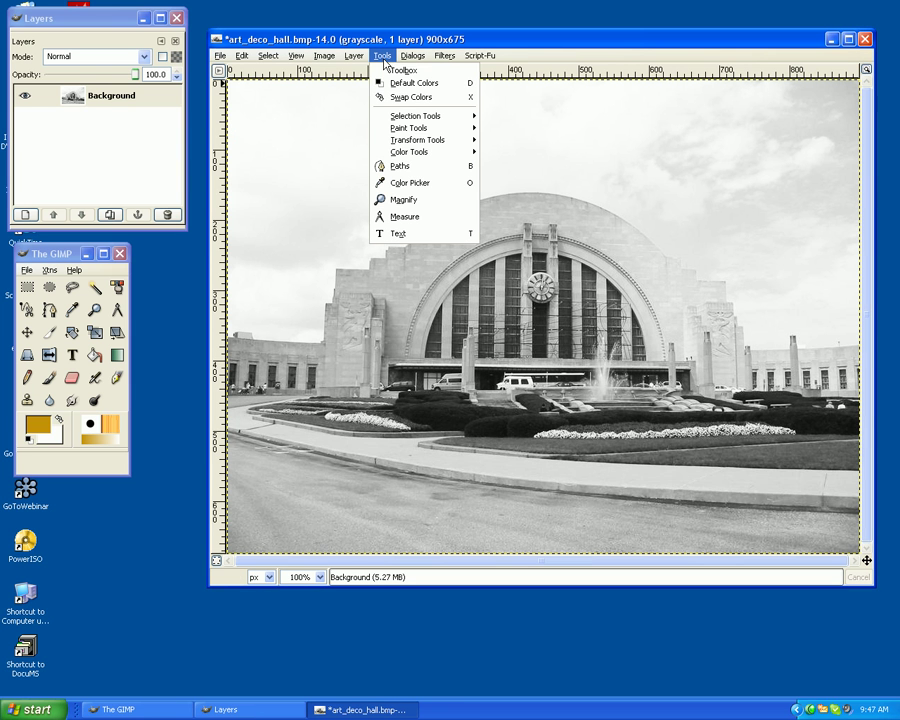
mouse_move(459, 152)
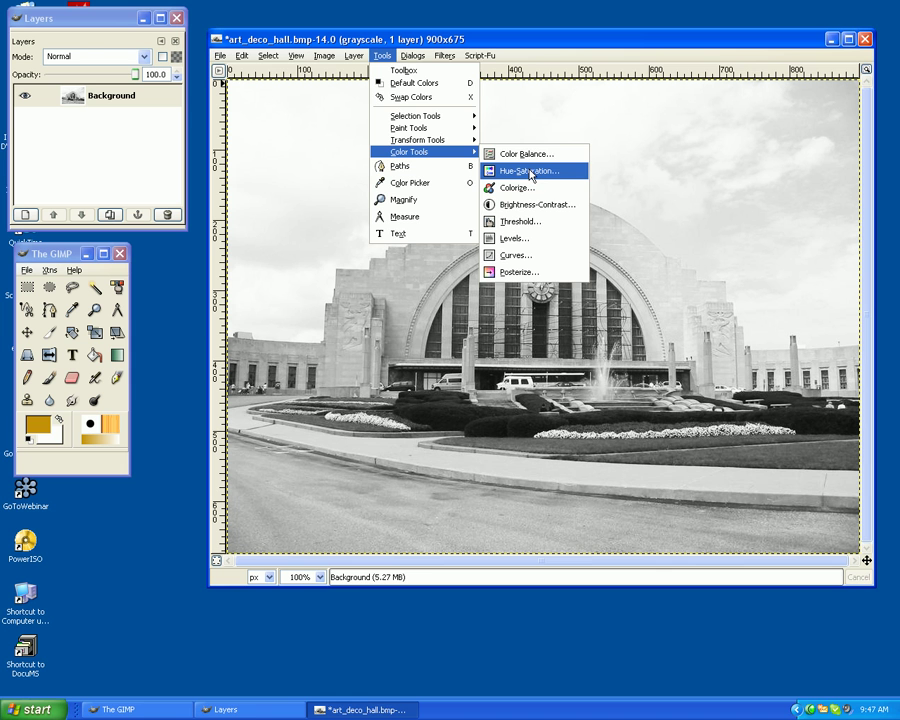
key("Escape")
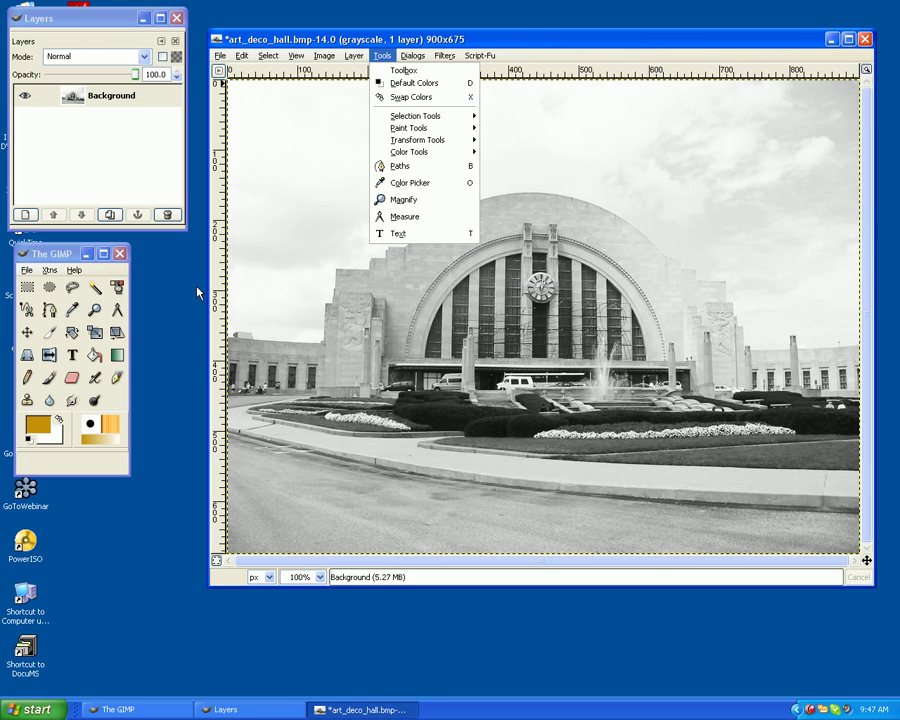
key("Escape")
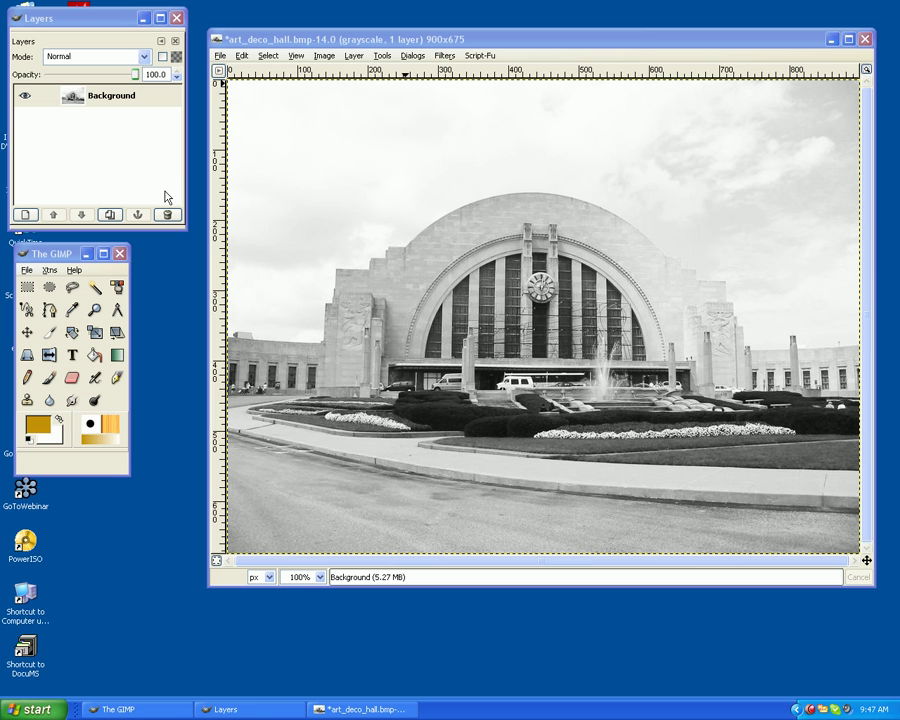
Add a transparent 900x675 New Layer above the Background and select it.
left_click(374, 57)
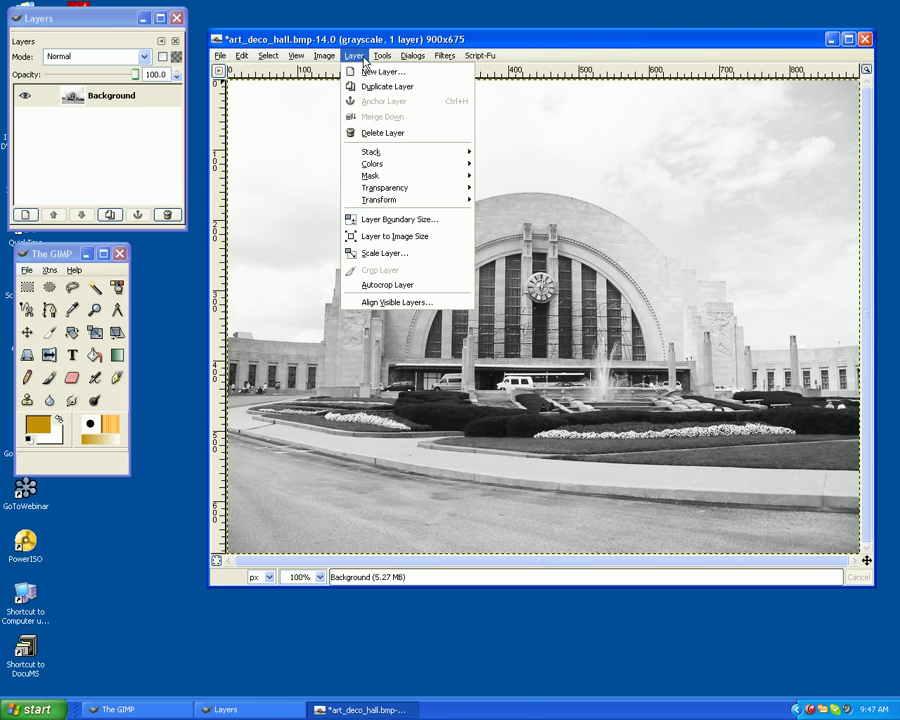
left_click(370, 72)
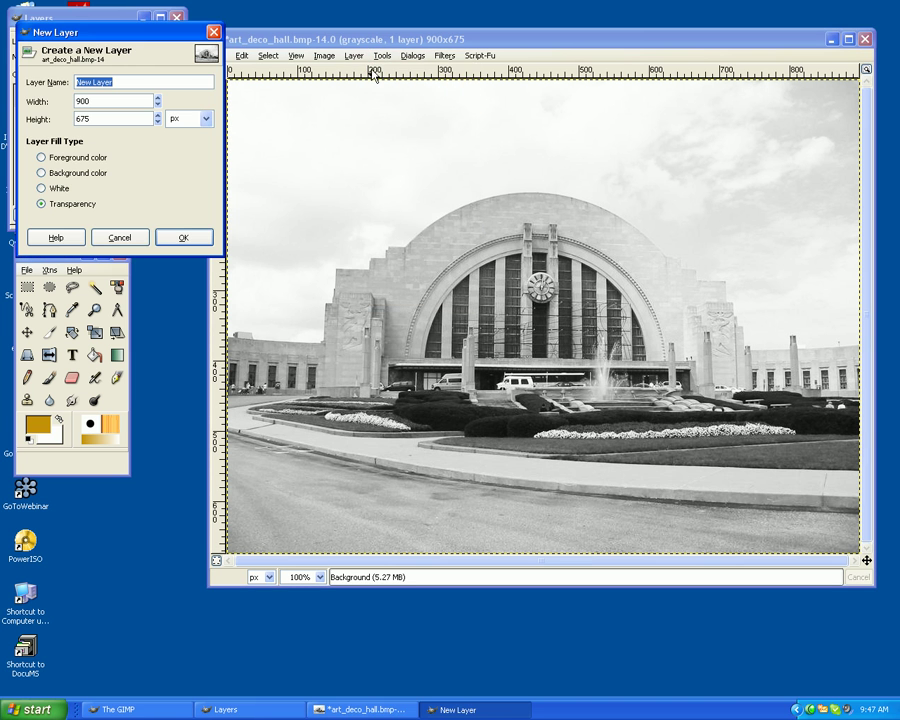
left_click(178, 238)
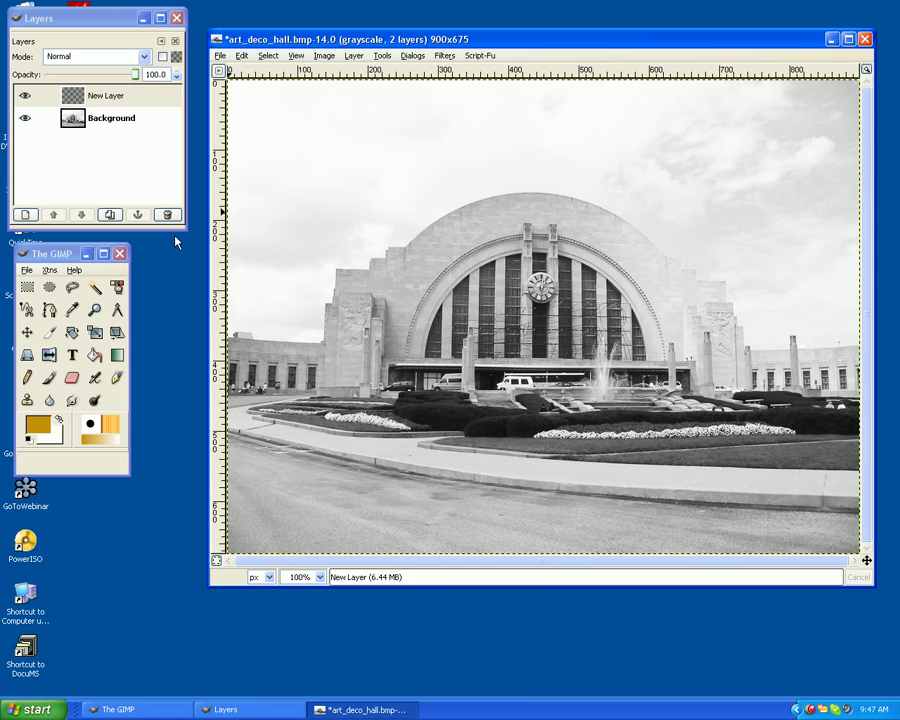
left_click(80, 100)
Convert the image back to RGB colour mode.
left_click(326, 56)
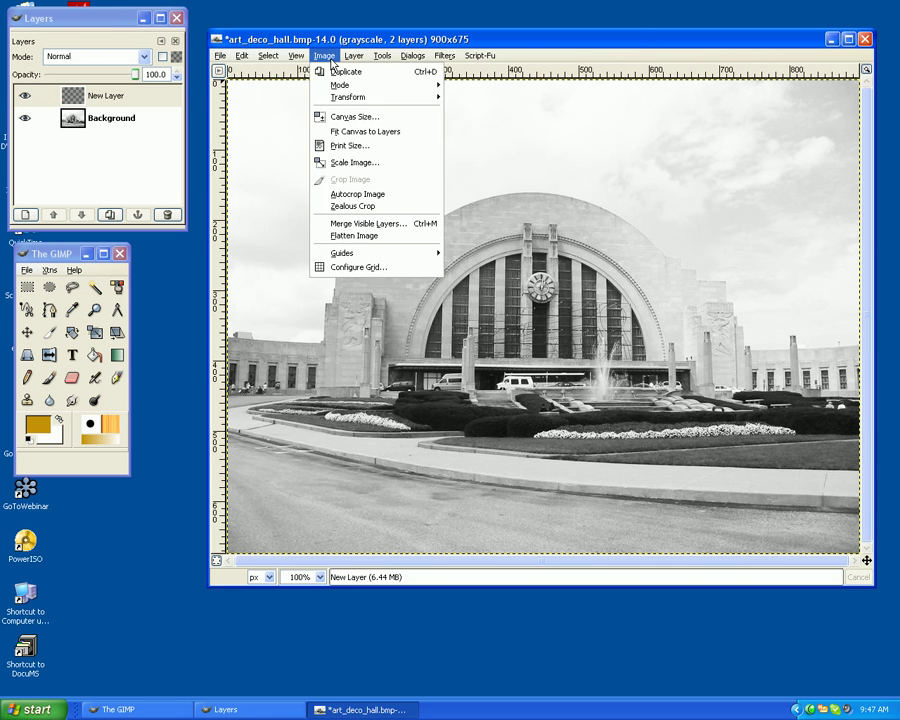
mouse_move(340, 85)
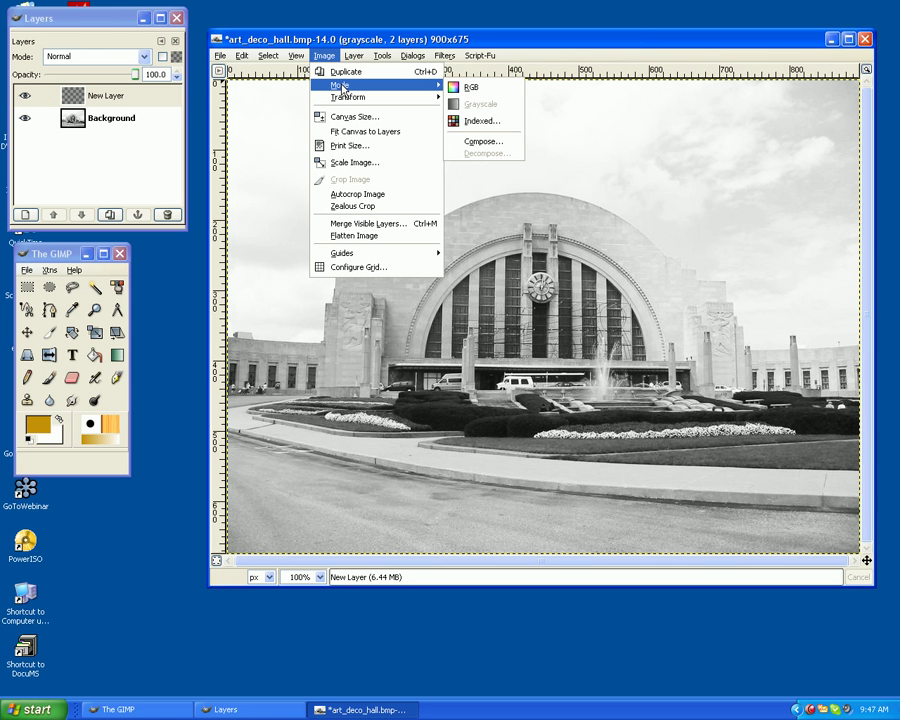
left_click(469, 90)
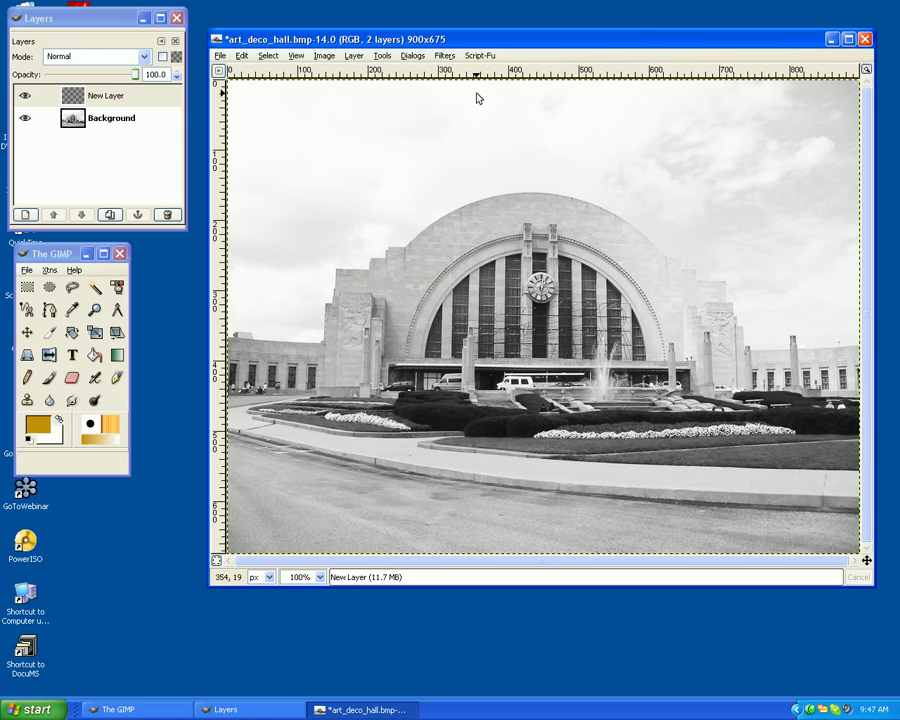
Set the foreground colour to orange d98713.
left_click(38, 425)
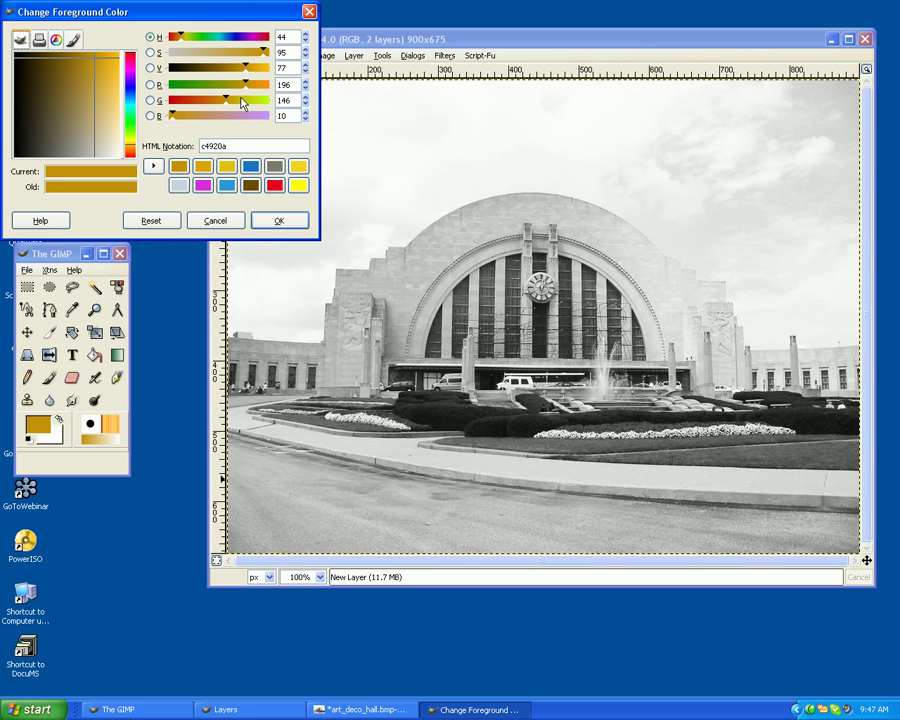
left_click_drag(246, 85, 268, 90)
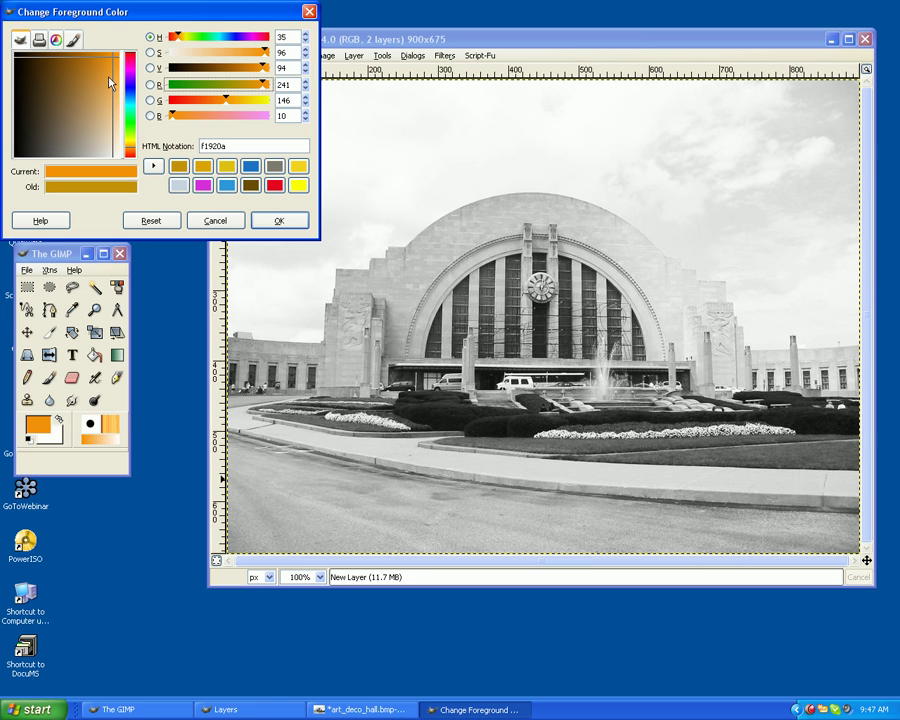
left_click_drag(75, 46, 103, 62)
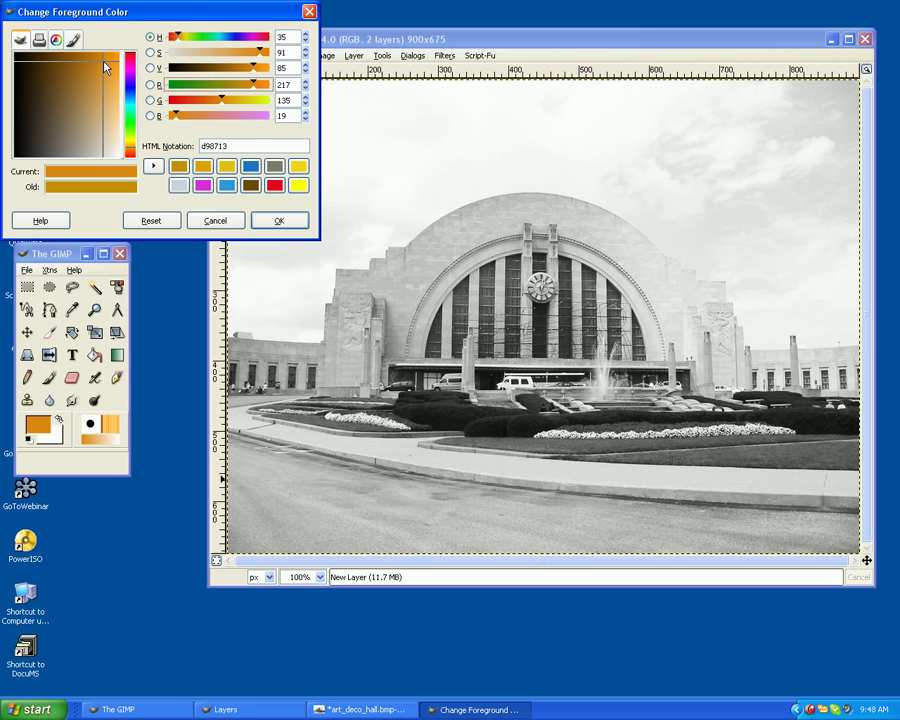
left_click(272, 219)
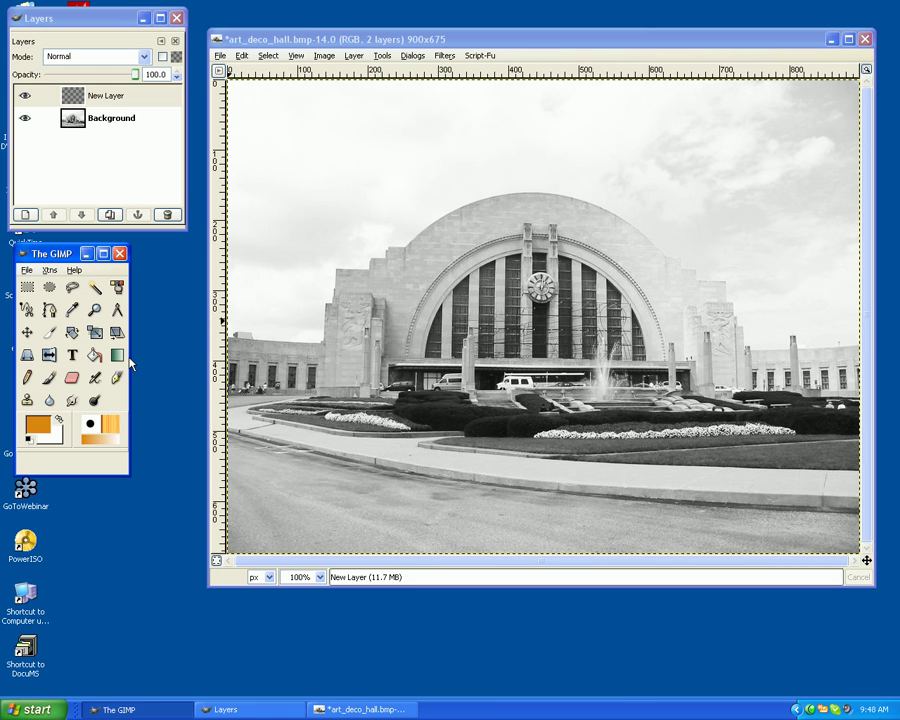
Bucket-fill New Layer with orange and lower its opacity to 35.5.
left_click(95, 357)
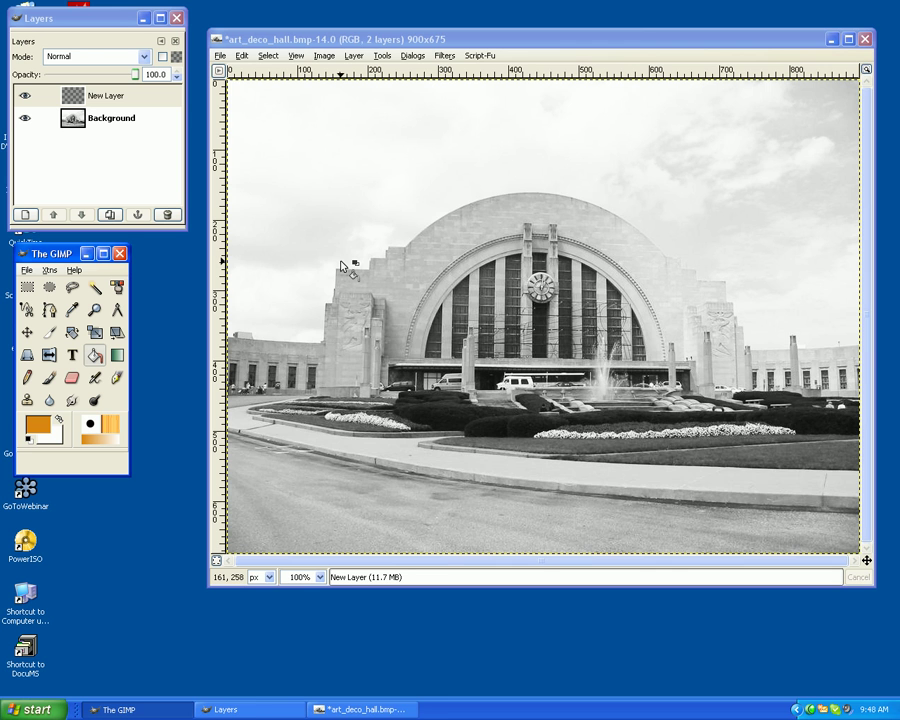
left_click(341, 266)
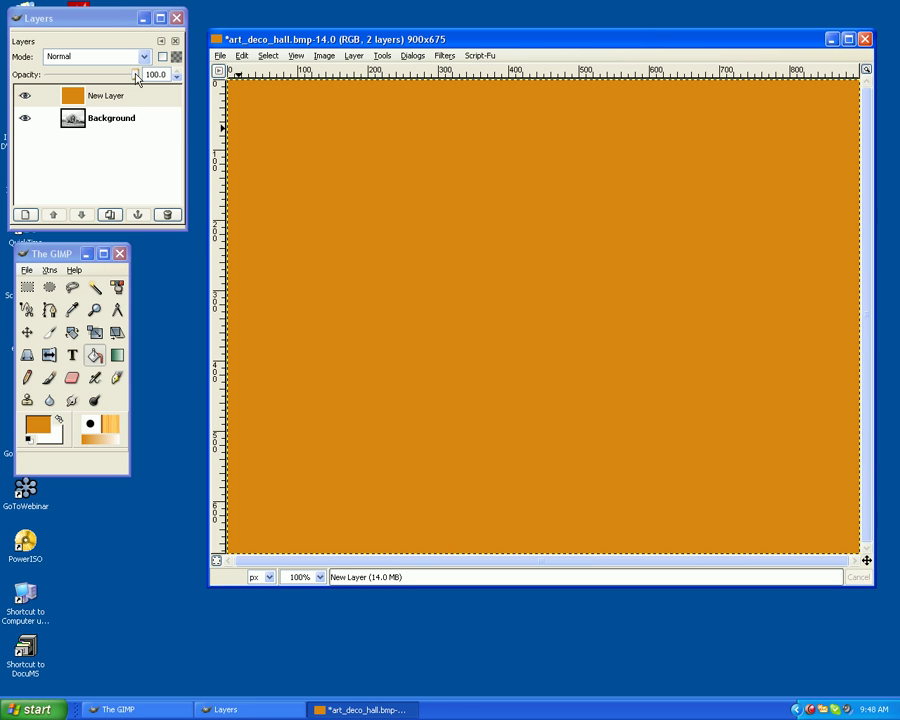
left_click_drag(137, 79, 81, 79)
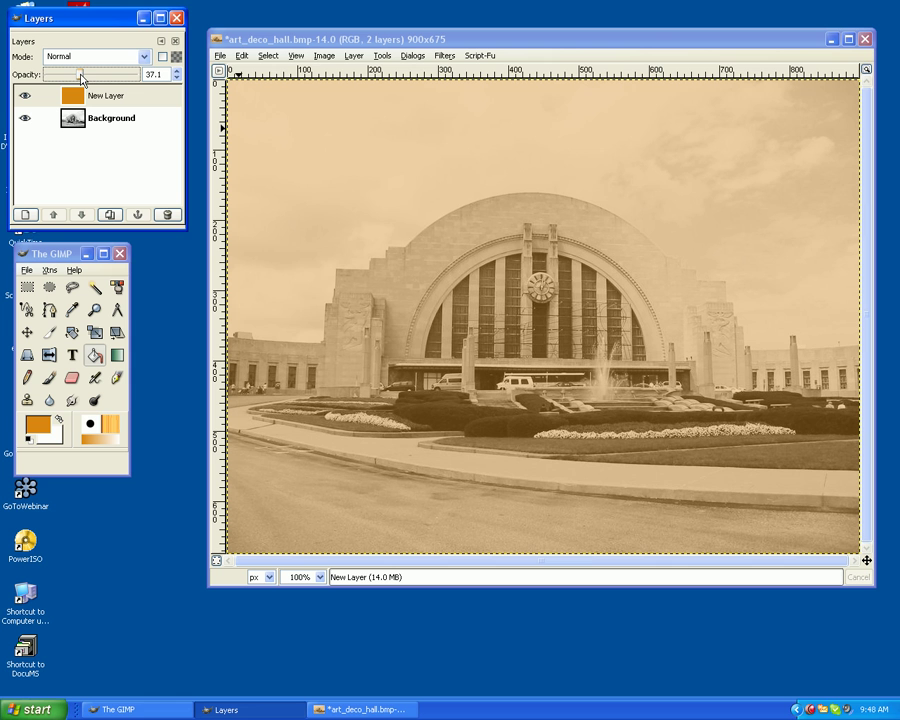
left_click_drag(81, 79, 79, 78)
left_click_drag(464, 42, 455, 44)
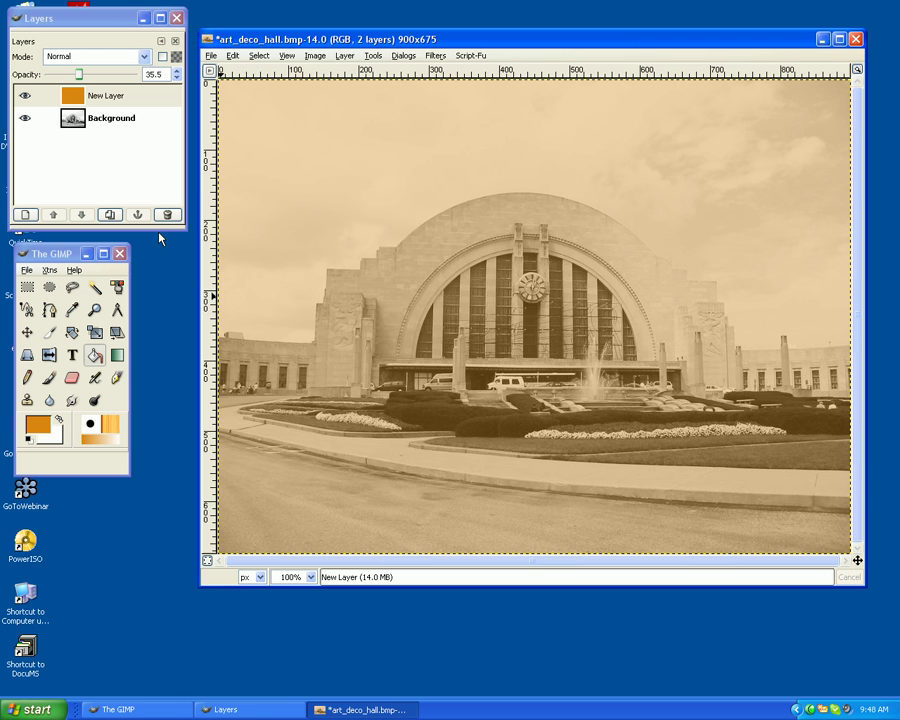
Apply Scatter HSV noise to New Layer with holdness 3, hue 3, saturation 29, value 79.
left_click(436, 56)
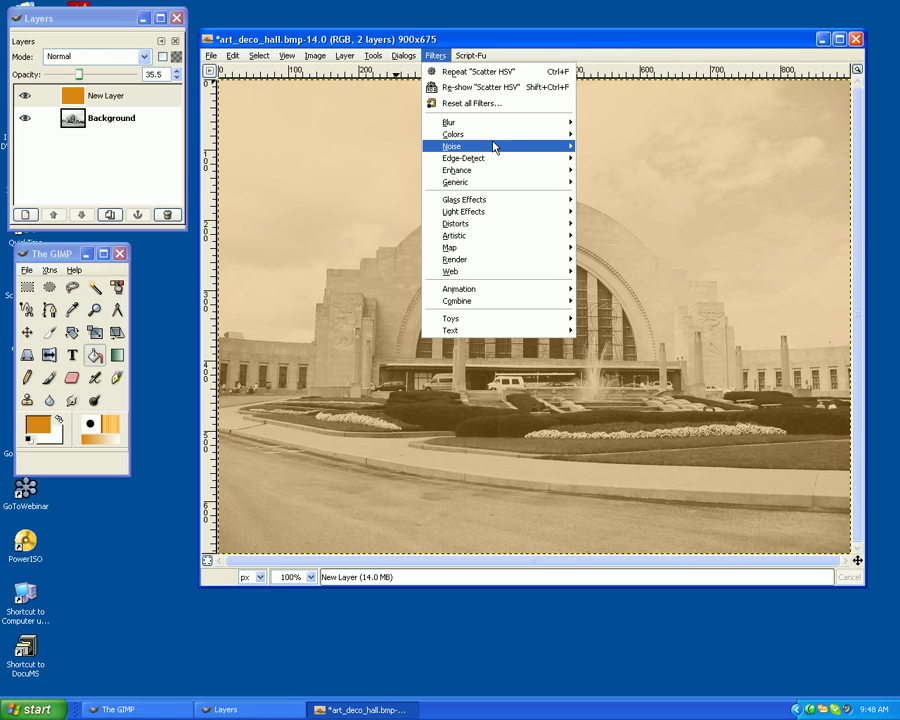
mouse_move(492, 150)
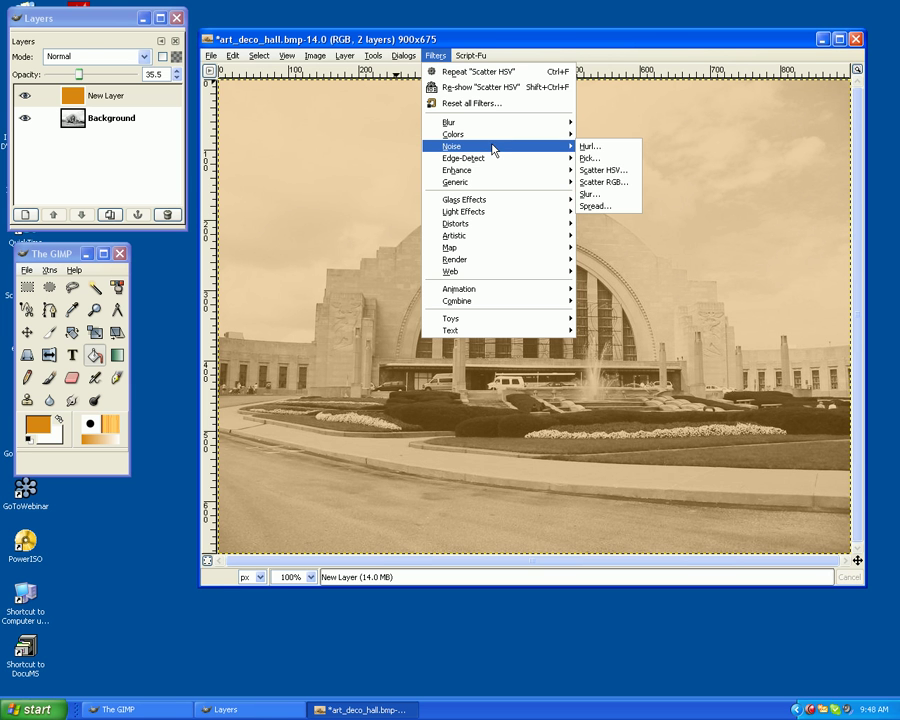
left_click(627, 172)
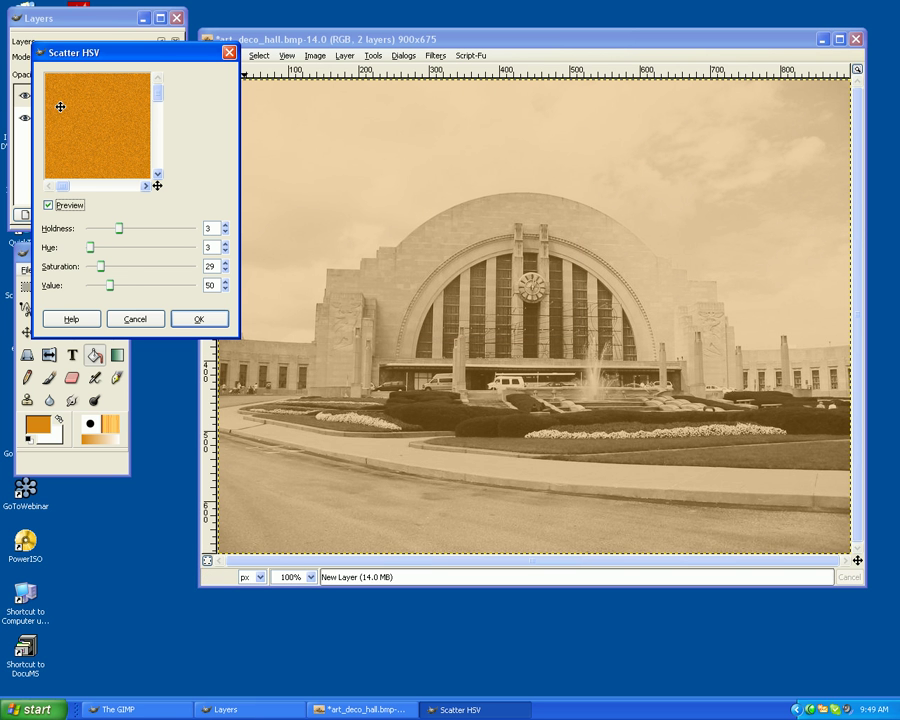
left_click_drag(112, 288, 114, 289)
left_click_drag(115, 290, 124, 290)
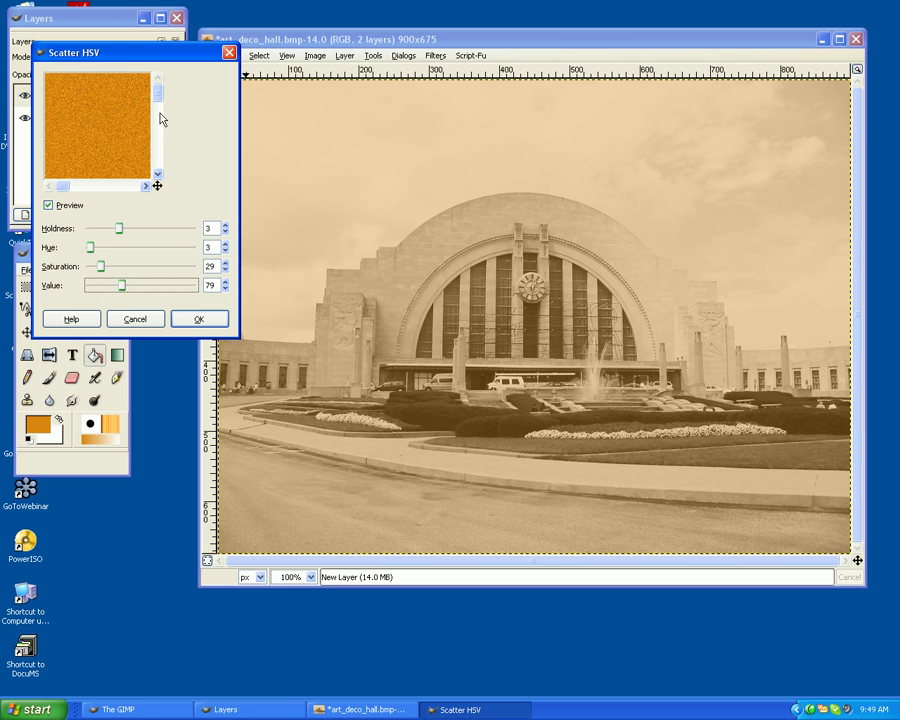
left_click_drag(121, 50, 137, 240)
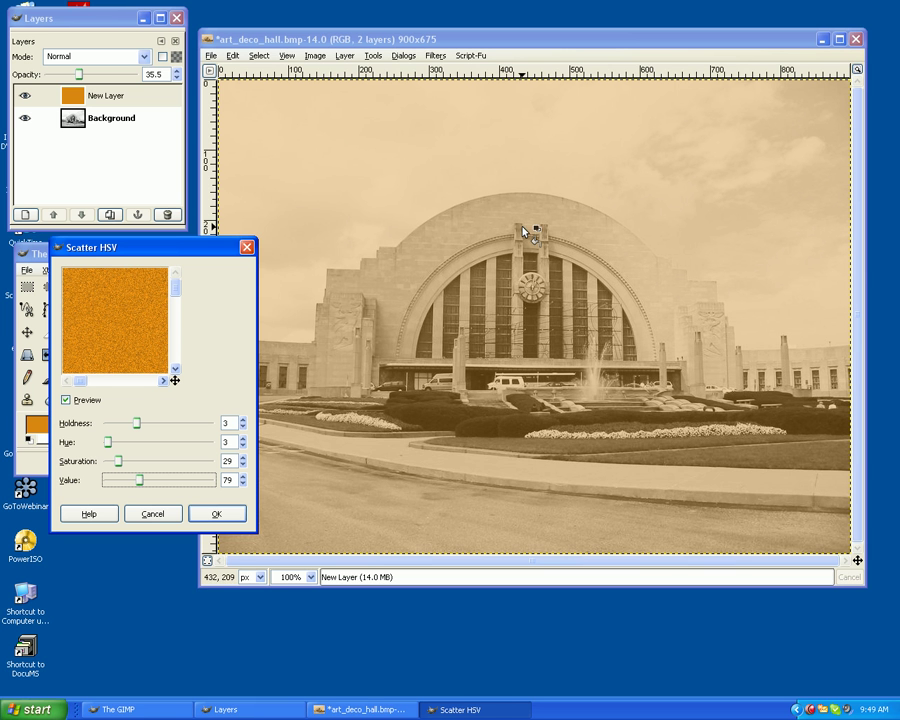
left_click(214, 516)
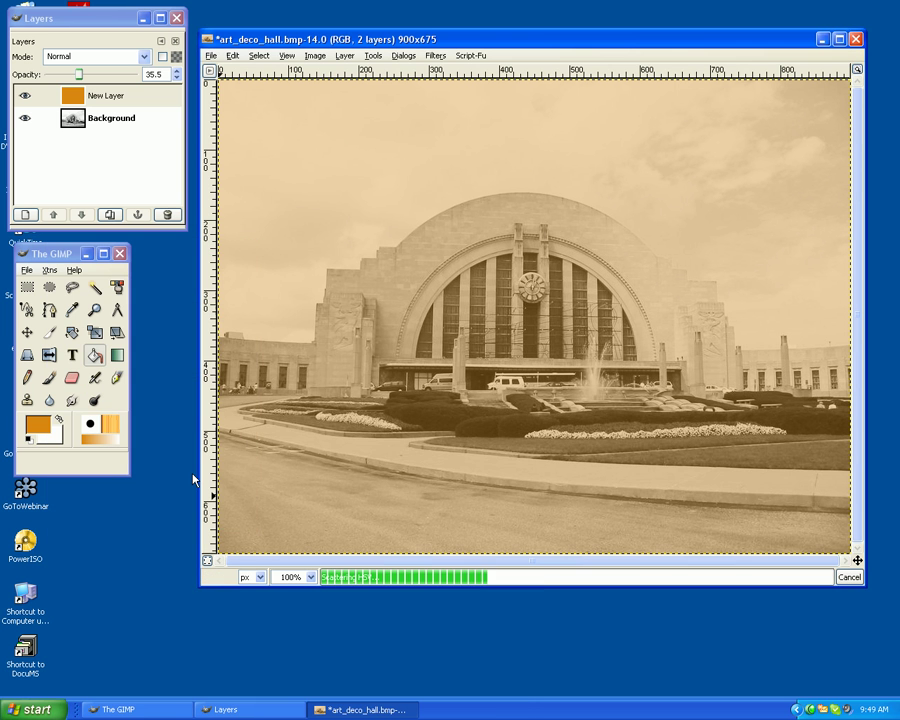